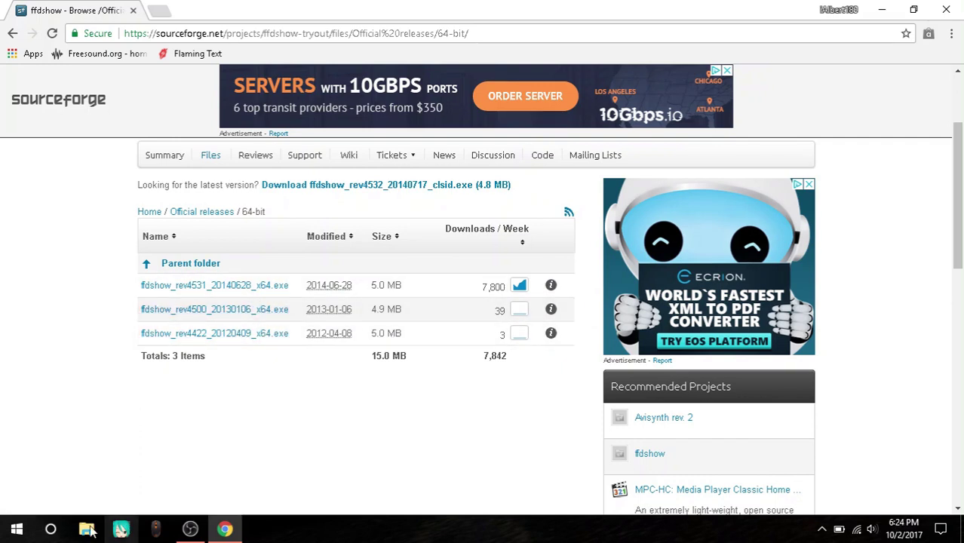
# - Search Start for 'system' and open the System page showing a 64-bit operating system
pyautogui.click(50, 529)
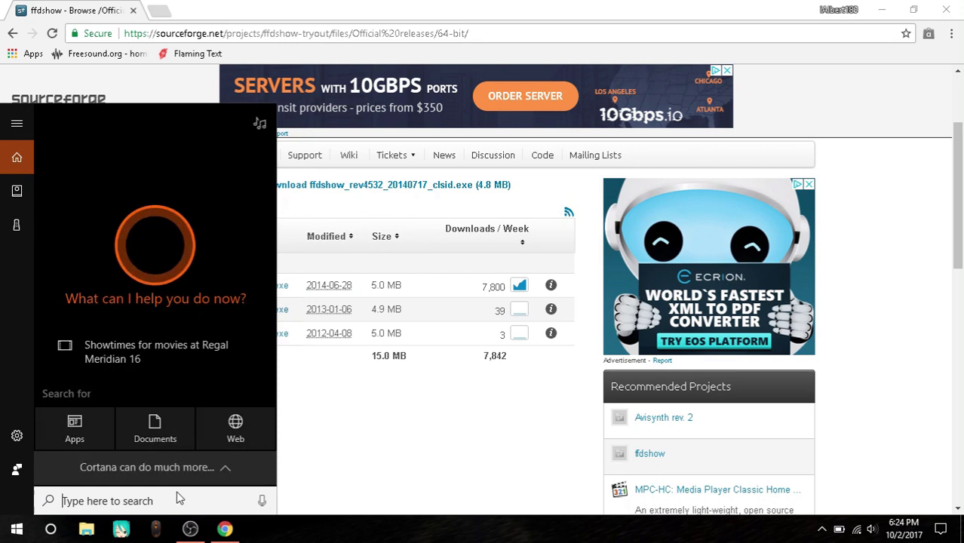
pyautogui.write('s')
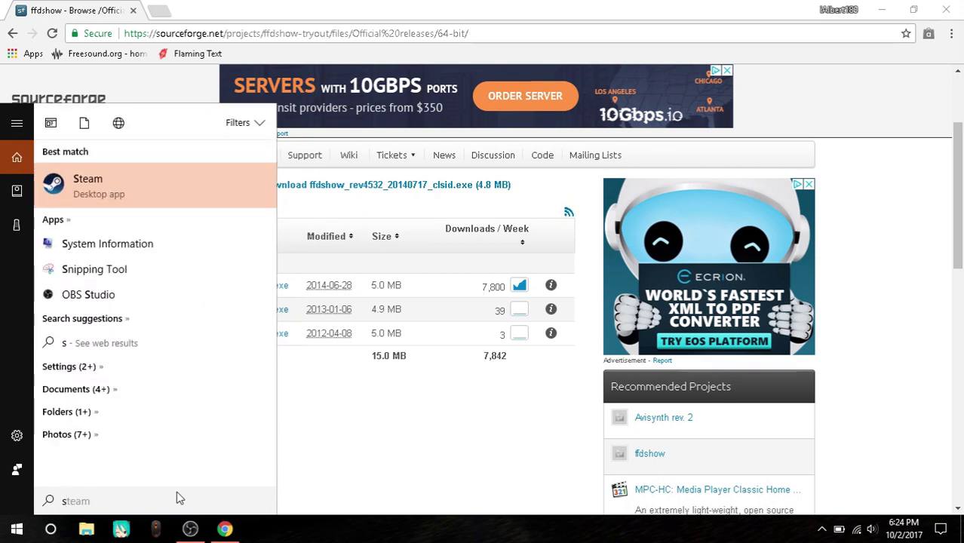
pyautogui.write('tem')
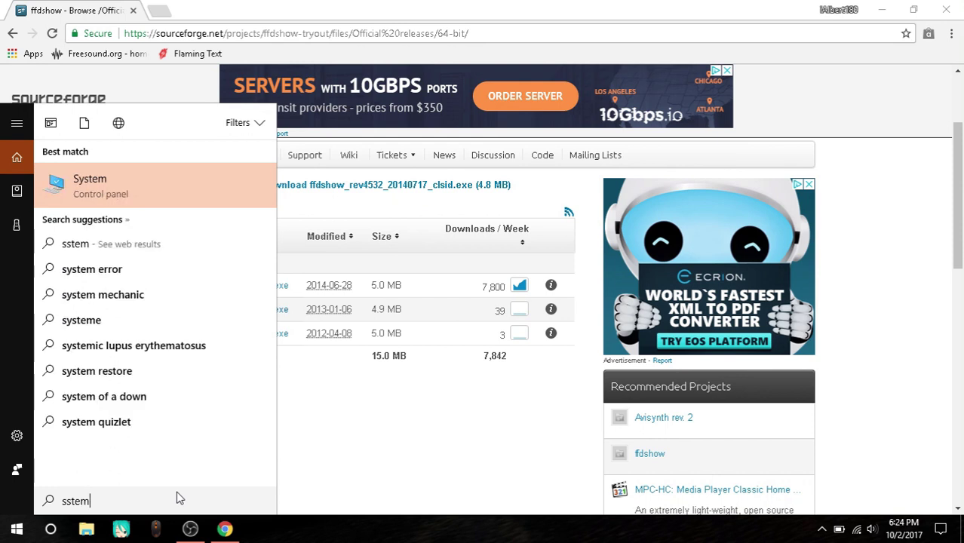
pyautogui.click(148, 181)
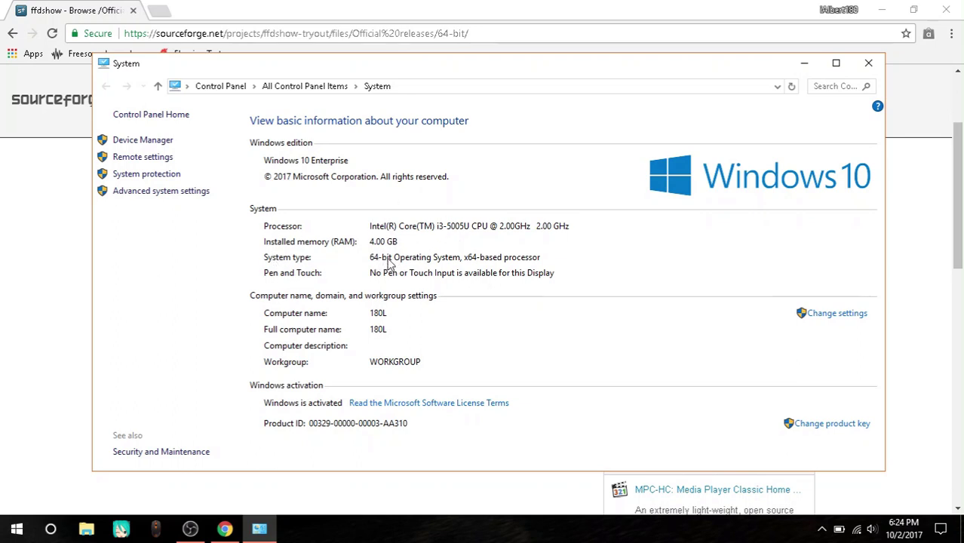
# - Close System, download ffdshow_rev4500_20130106_x64.exe from SourceForge and run it
pyautogui.click(866, 64)
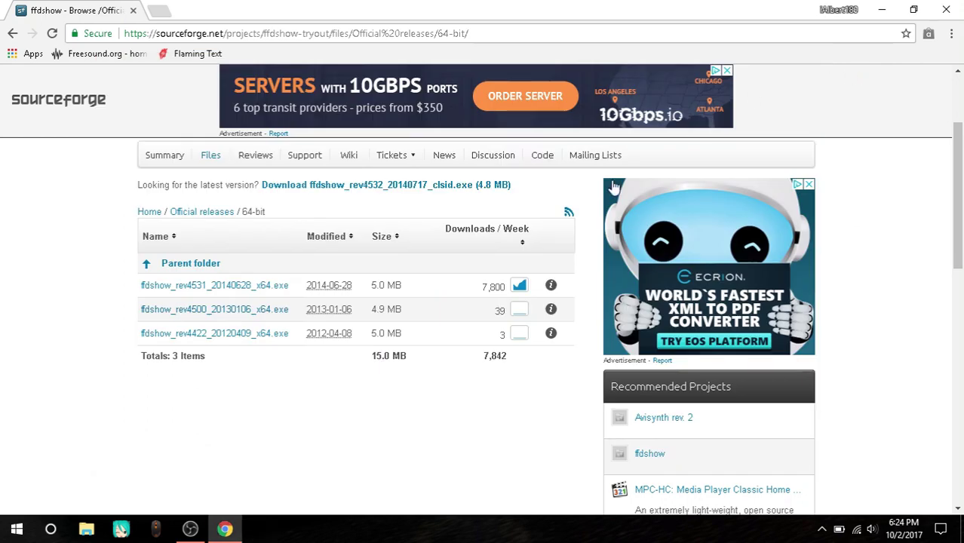
pyautogui.click(266, 314)
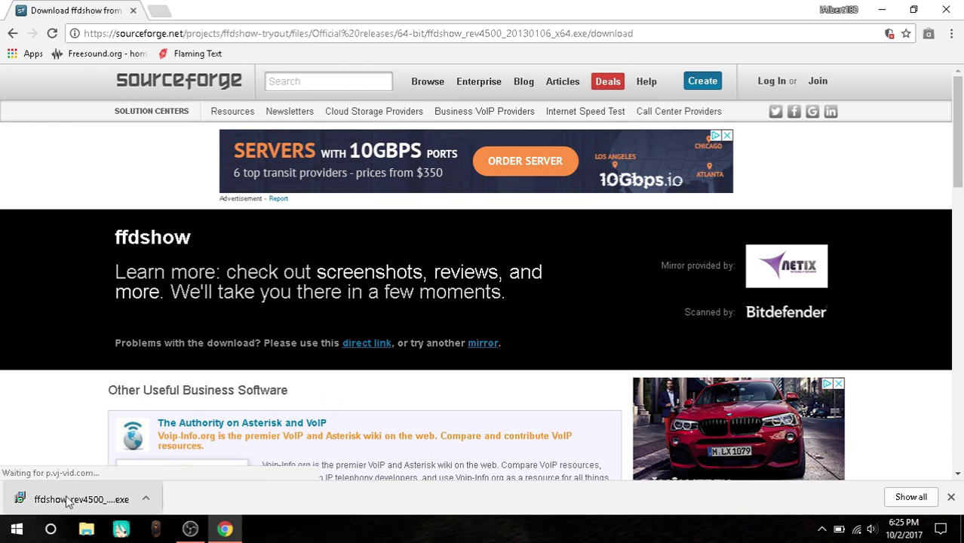
pyautogui.click(44, 504)
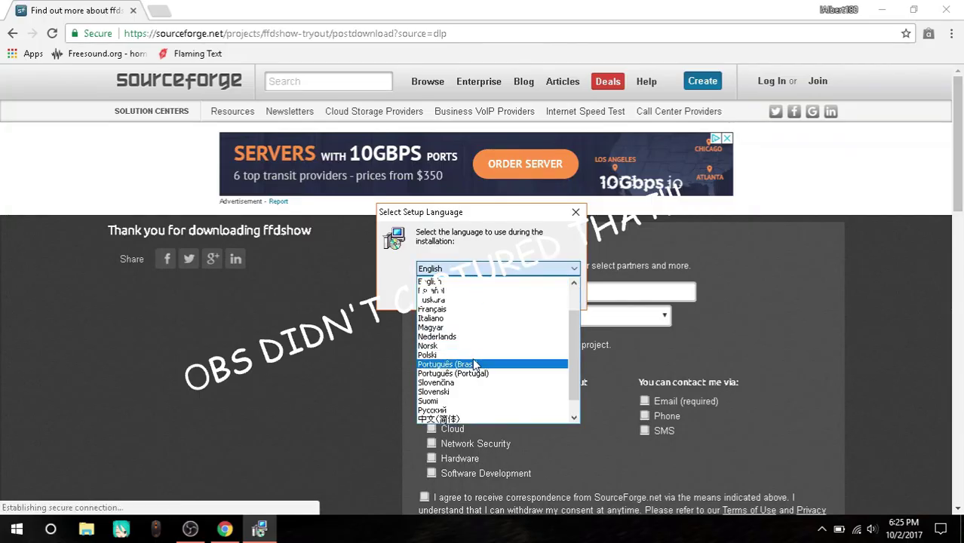
# - Install ffdshow x64 in English with default location, components, Start menu folder and tasks
pyautogui.scroll(-1, 482, 386)
pyautogui.scroll(2, 467, 300)
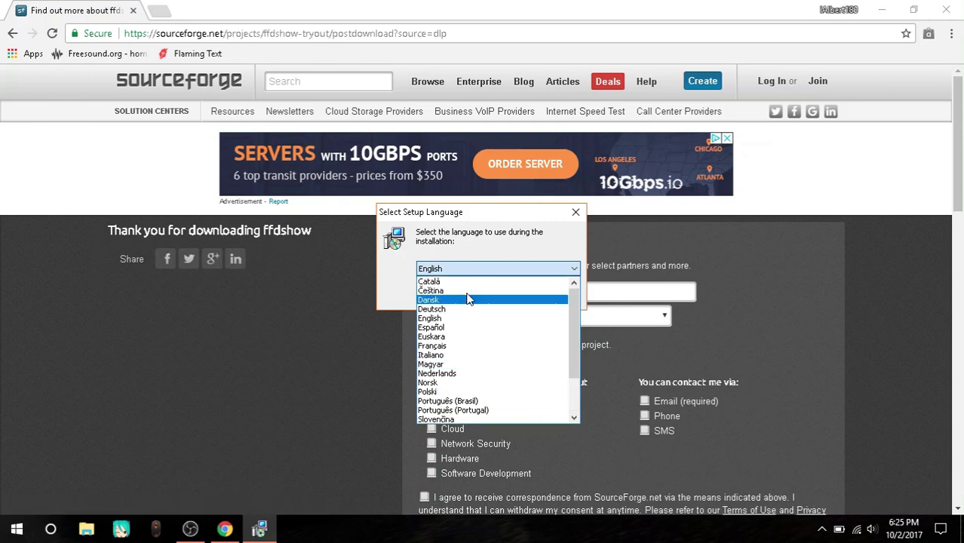
pyautogui.click(480, 318)
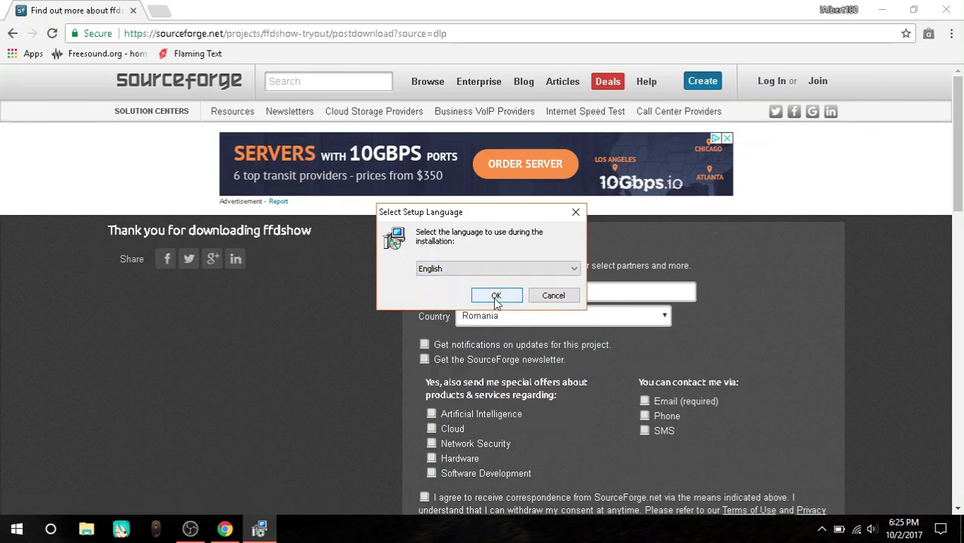
pyautogui.click(496, 297)
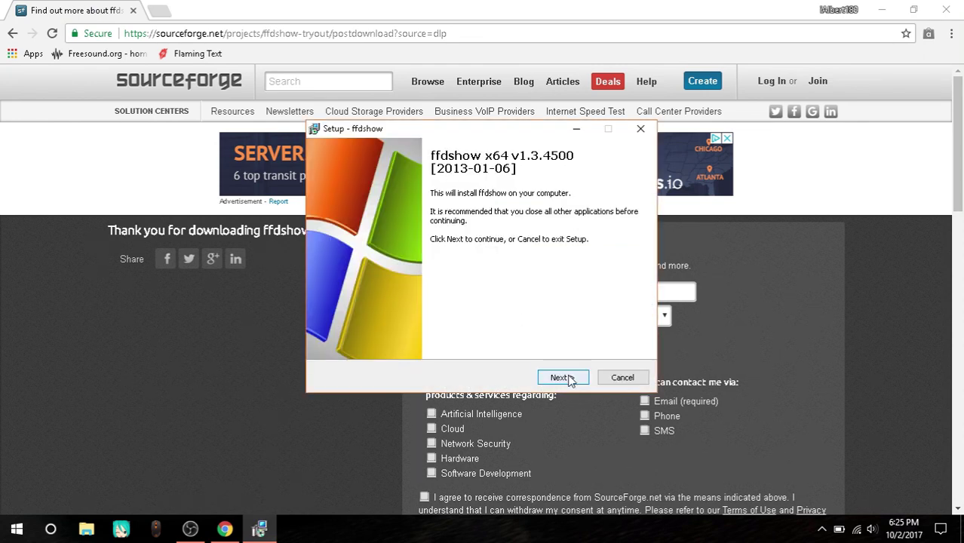
pyautogui.click(571, 381)
pyautogui.click(571, 381)
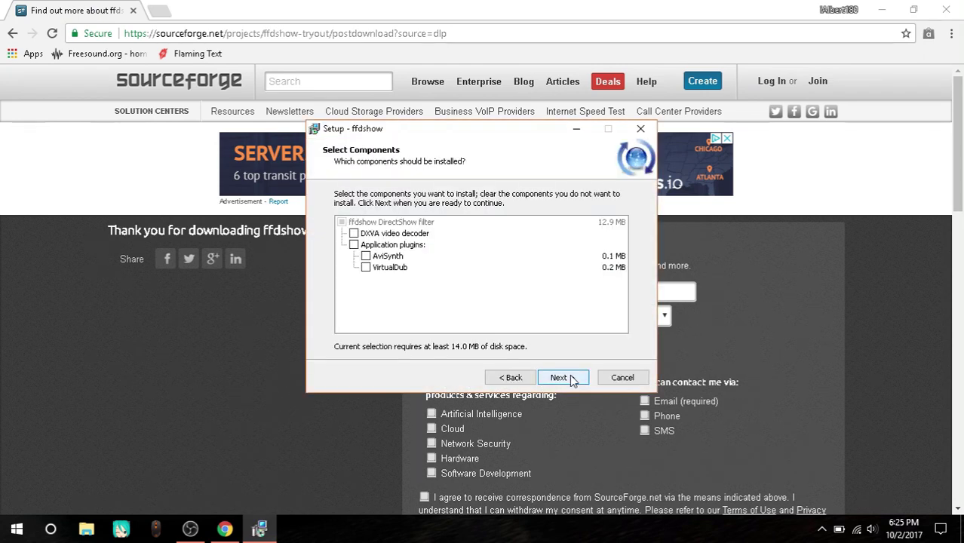
pyautogui.click(572, 380)
pyautogui.click(571, 381)
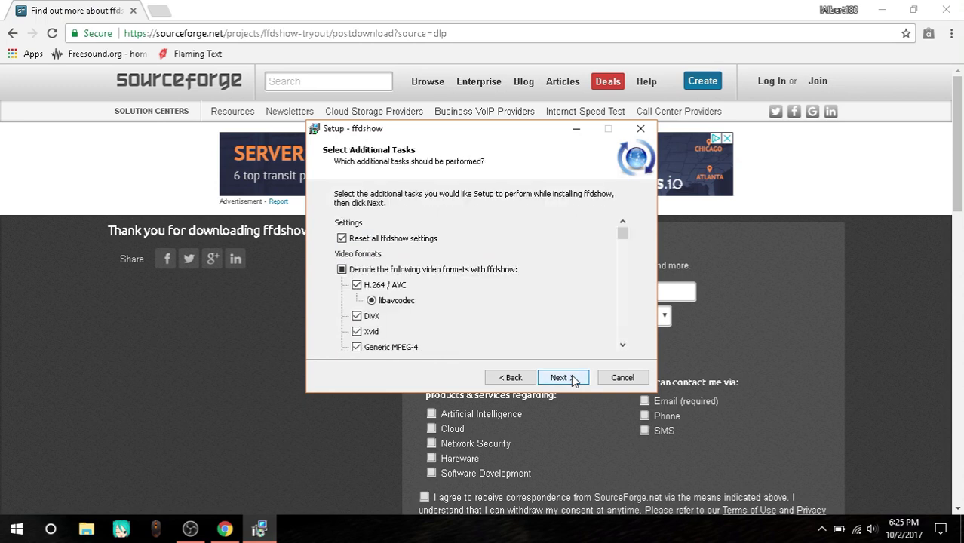
pyautogui.click(572, 381)
pyautogui.click(573, 381)
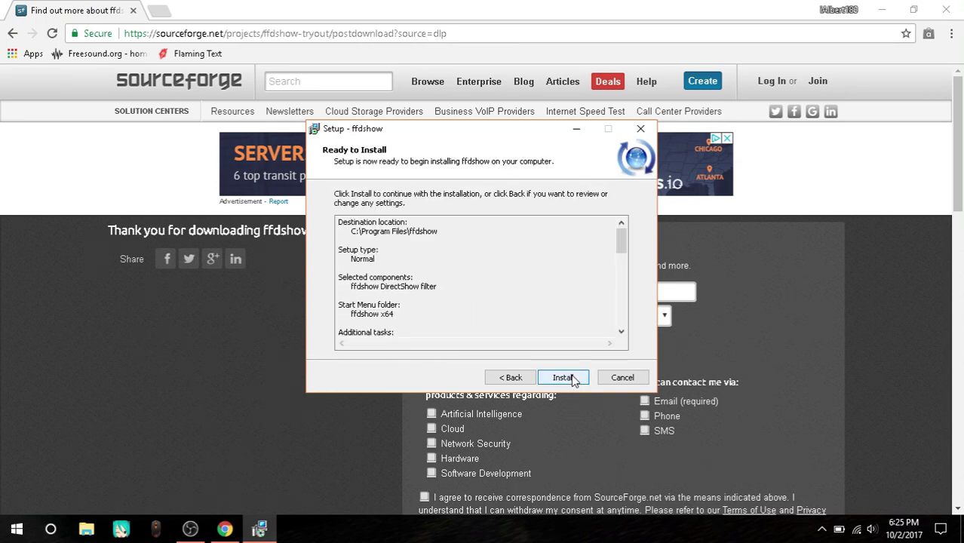
pyautogui.click(571, 380)
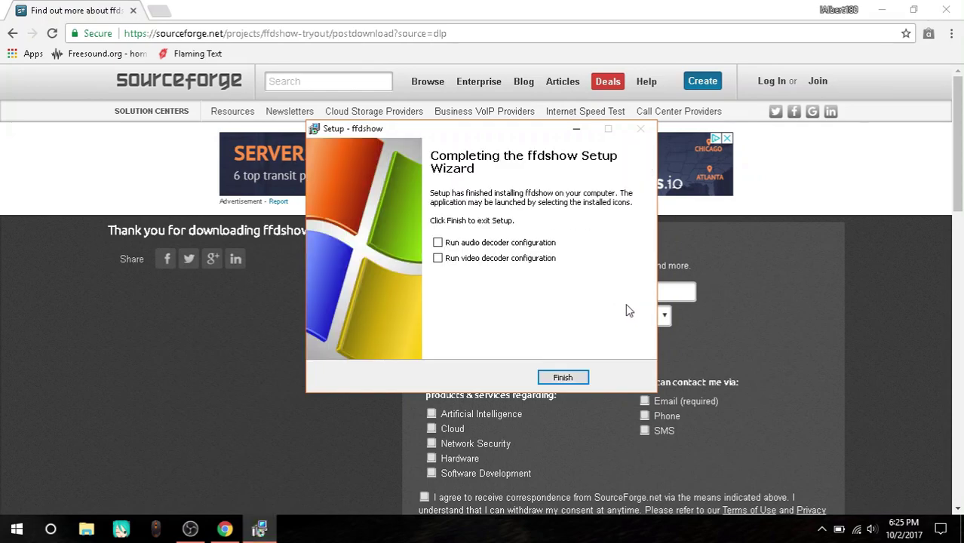
# - Finish the ffdshow setup, close Chrome and select the desktop project file 1
pyautogui.click(563, 378)
pyautogui.click(959, 6)
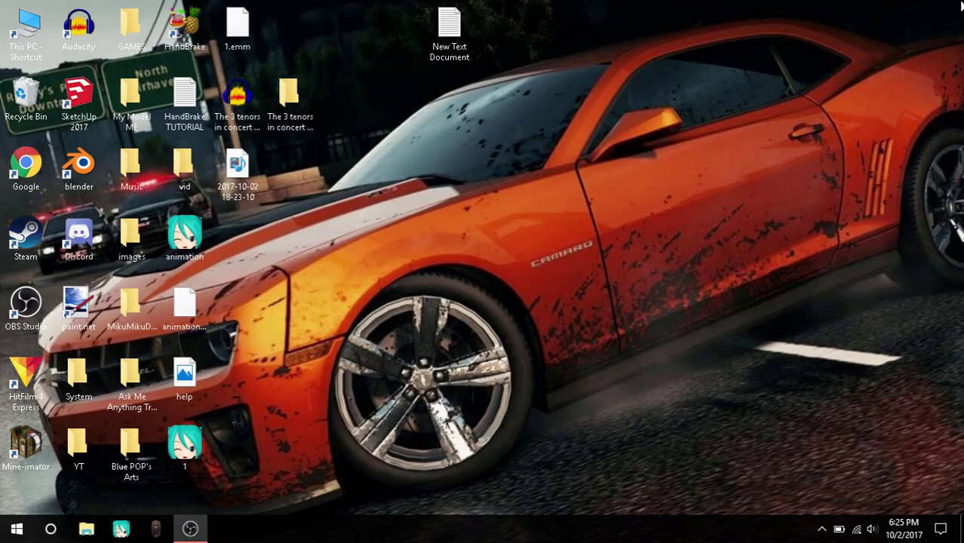
pyautogui.click(190, 445)
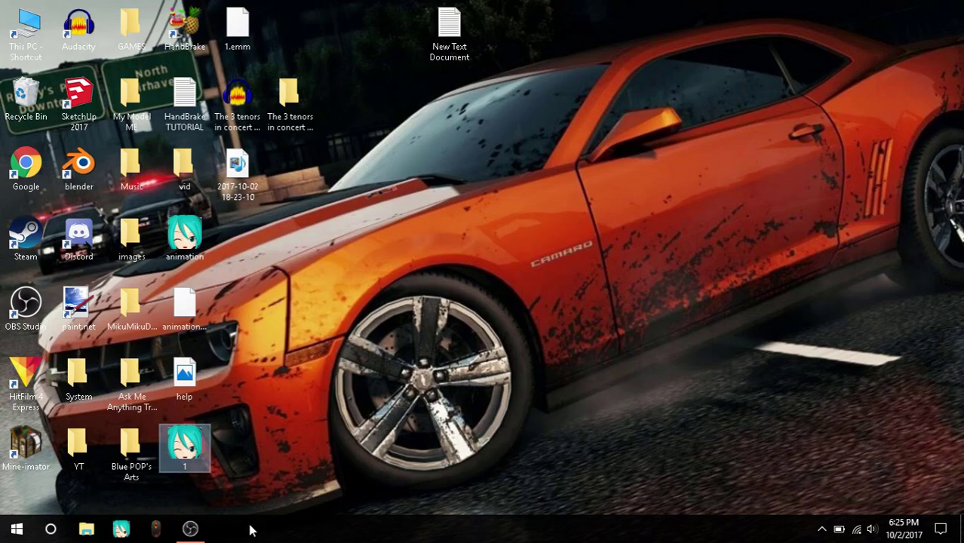
pyautogui.click(189, 529)
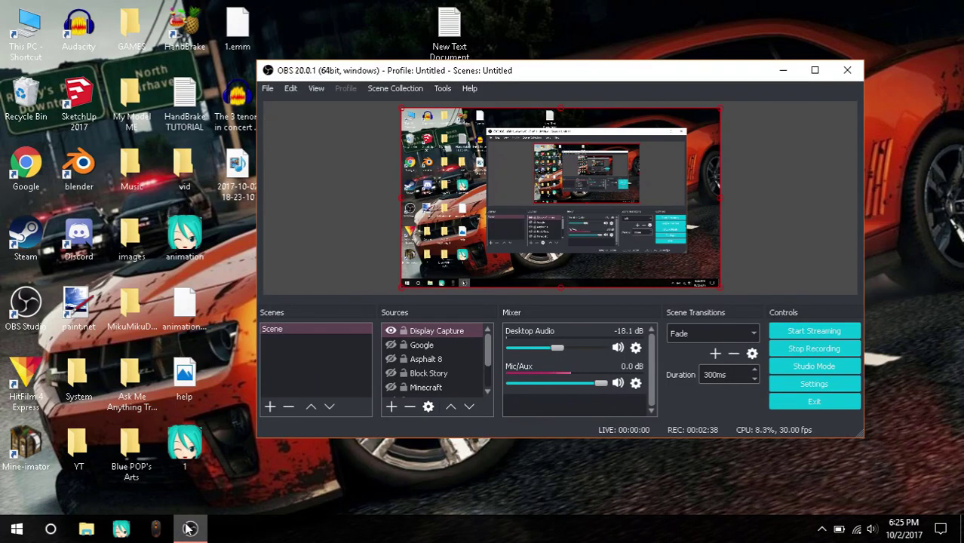
pyautogui.click(190, 529)
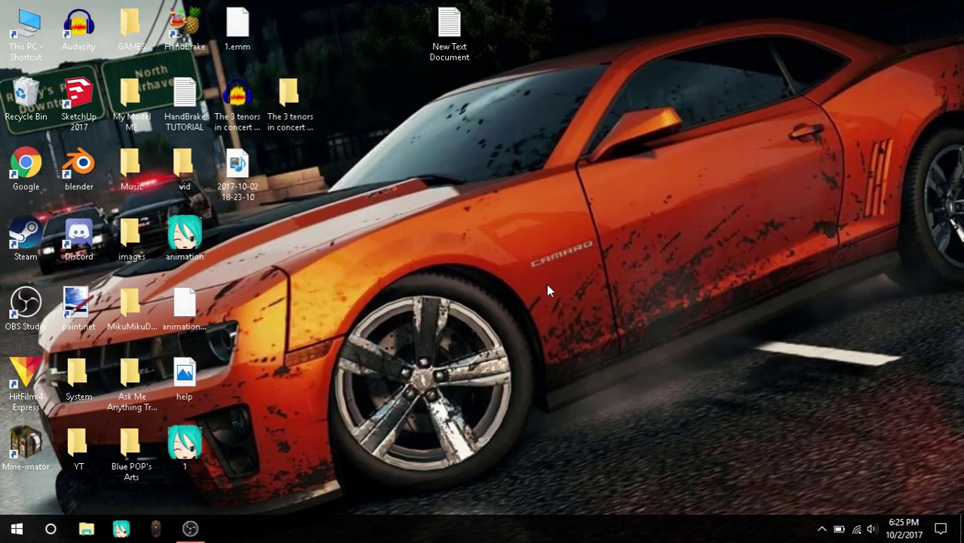
# - Open project 1 in MikuMikuDance and launch Task Manager from the taskbar
pyautogui.click(190, 447)
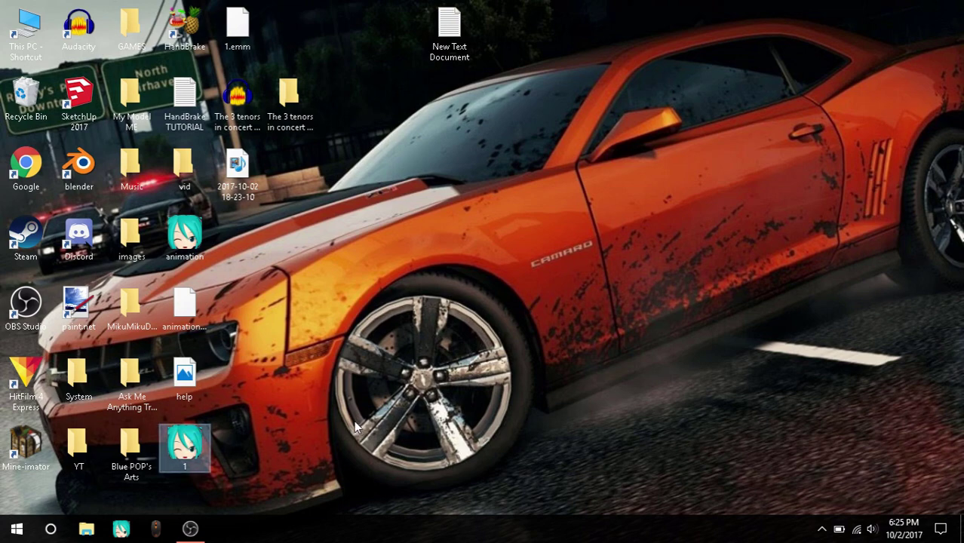
pyautogui.click(816, 438)
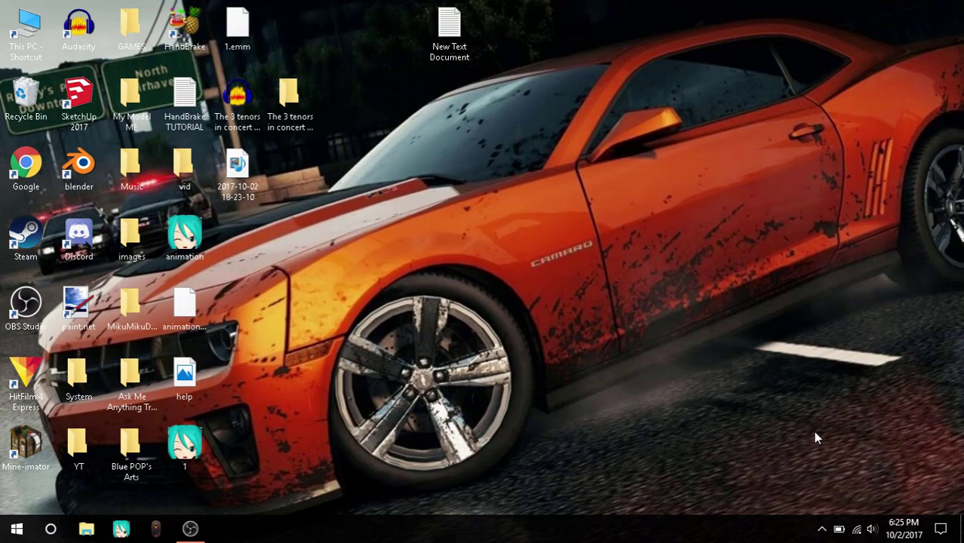
pyautogui.rightClick(338, 532)
pyautogui.click(386, 467)
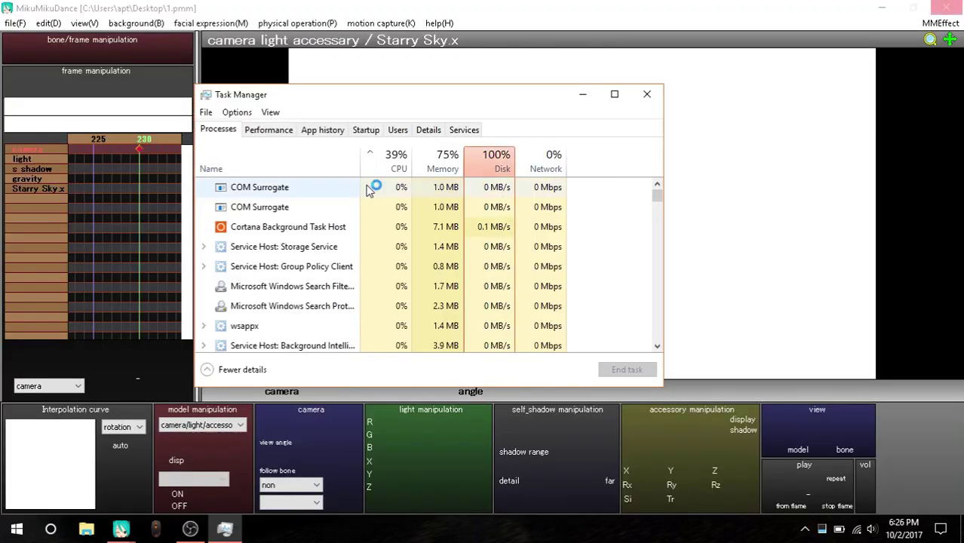
# - Close Task Manager, orbit behind KAITO and play the starry-sky animation preview
pyautogui.click(647, 94)
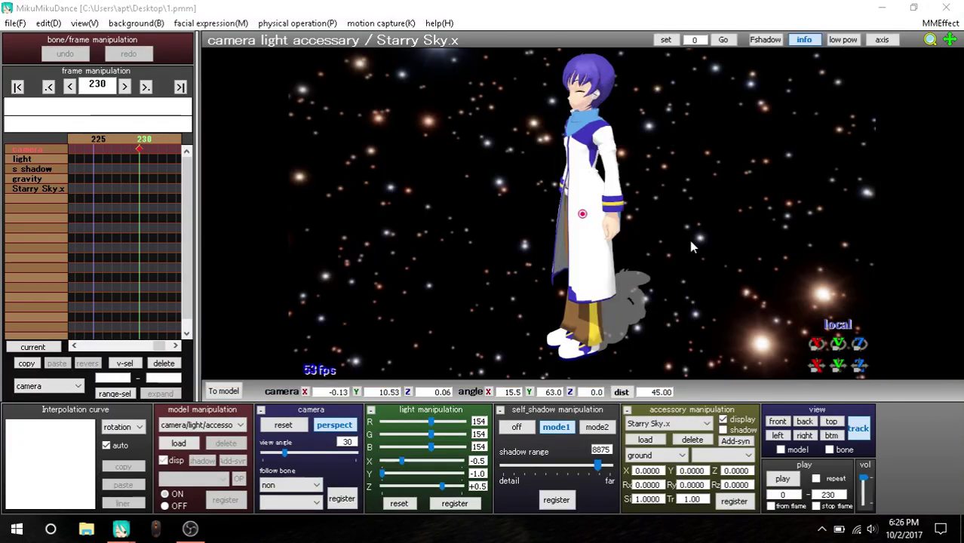
pyautogui.moveTo(728, 224); pyautogui.dragTo(580, 226, button='right')
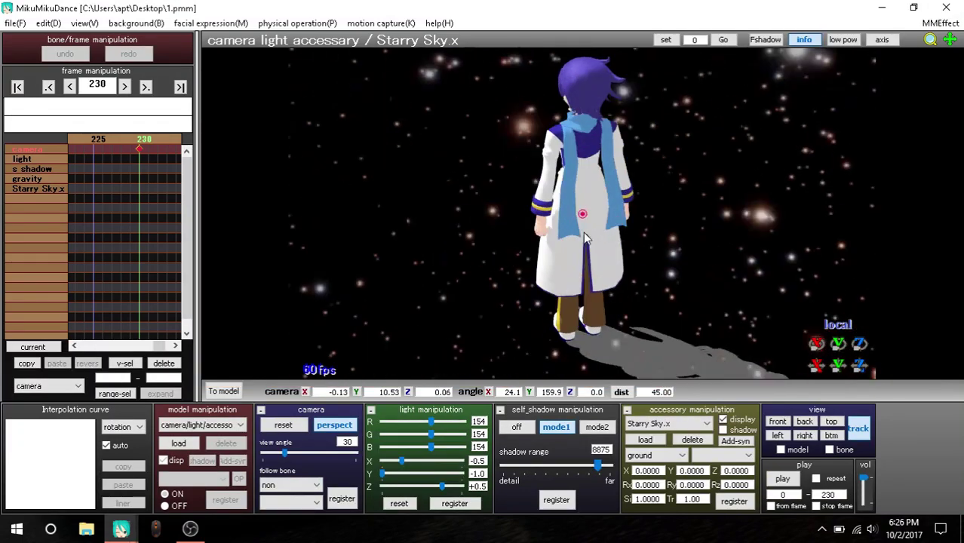
pyautogui.click(781, 480)
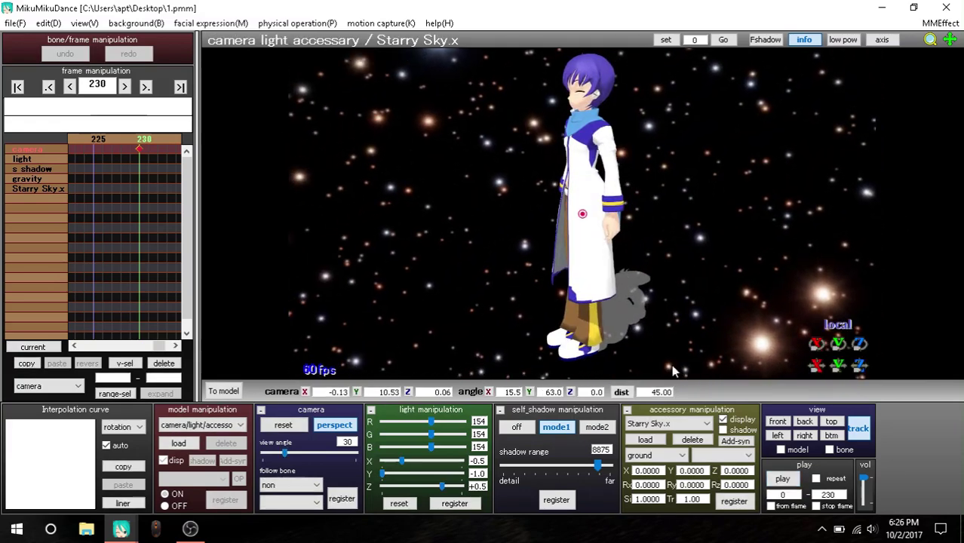
pyautogui.click(223, 391)
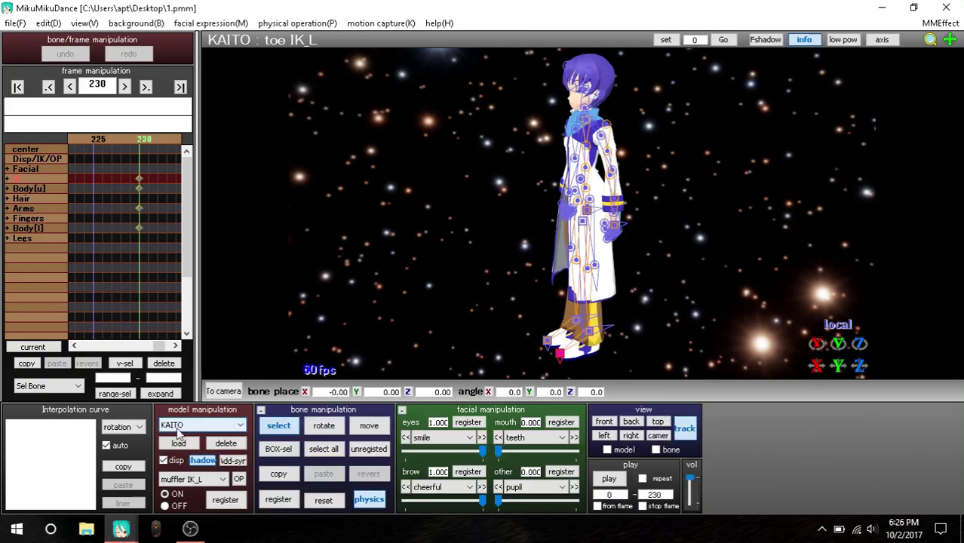
pyautogui.click(202, 425)
pyautogui.click(196, 407)
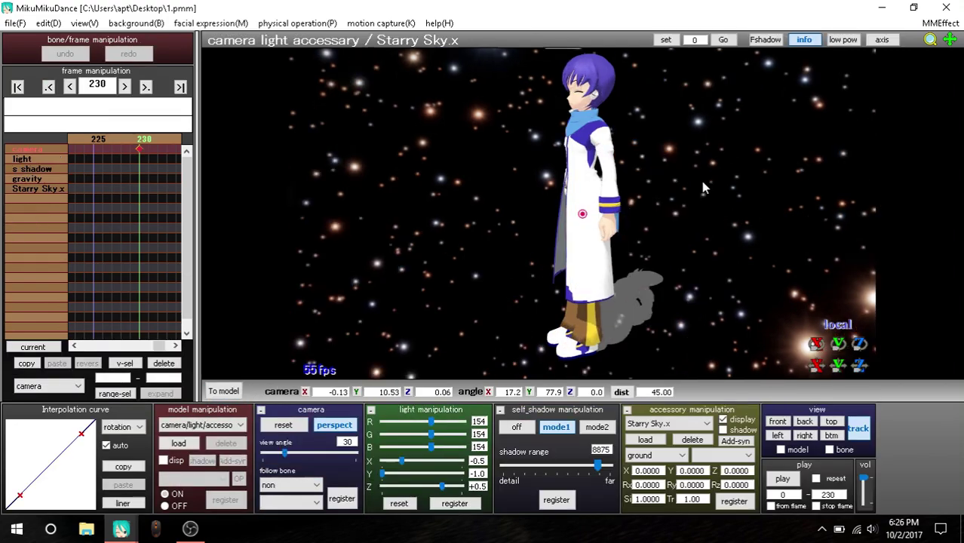
# - View KAITO from several angles, then choose File > Render to AVI file
pyautogui.moveTo(702, 187)
pyautogui.mouseDown(button='right')
pyautogui.moveTo(499, 179)
pyautogui.moveTo(458, 258)
pyautogui.mouseUp(button='right')
pyautogui.click(224, 390)
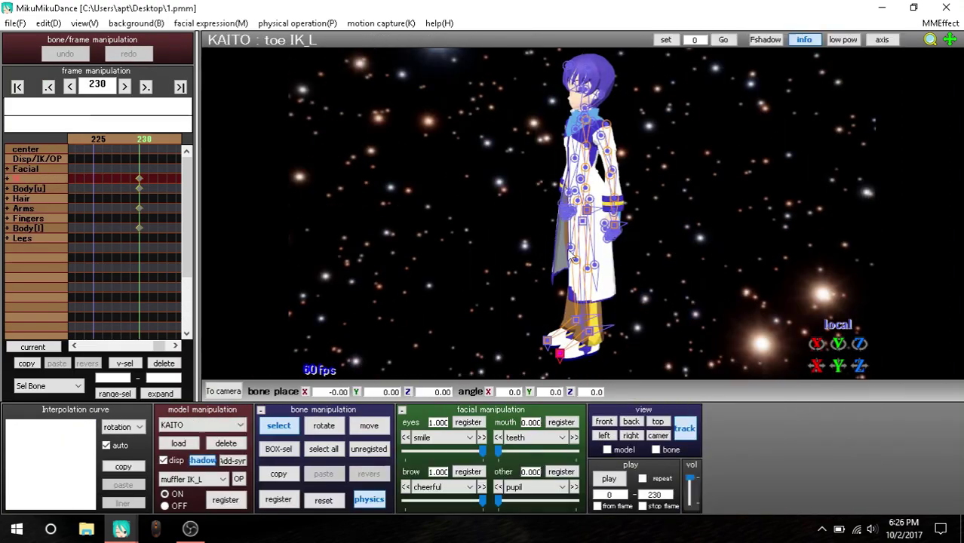
pyautogui.moveTo(570, 257)
pyautogui.mouseDown(button='right')
pyautogui.moveTo(523, 254)
pyautogui.moveTo(753, 247)
pyautogui.moveTo(557, 261)
pyautogui.mouseUp(button='right')
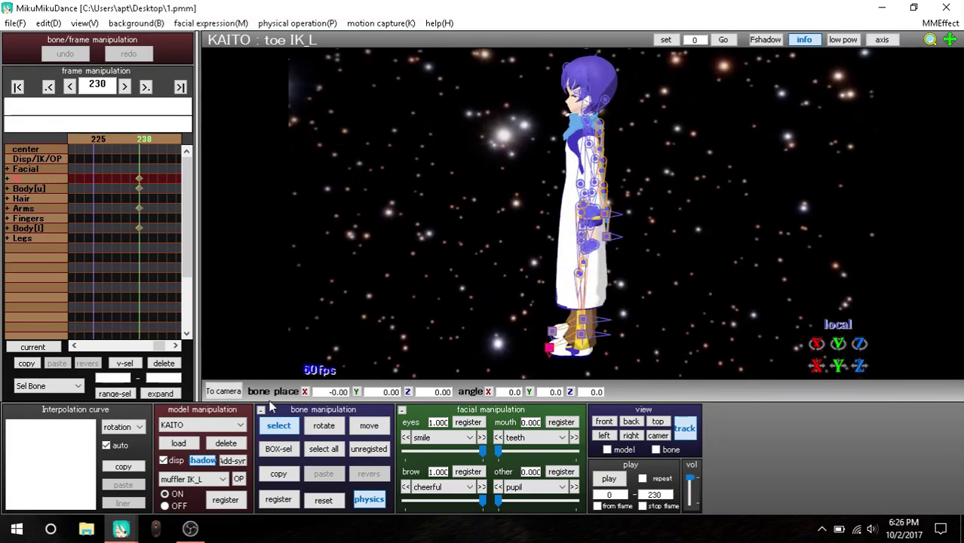
pyautogui.click(223, 391)
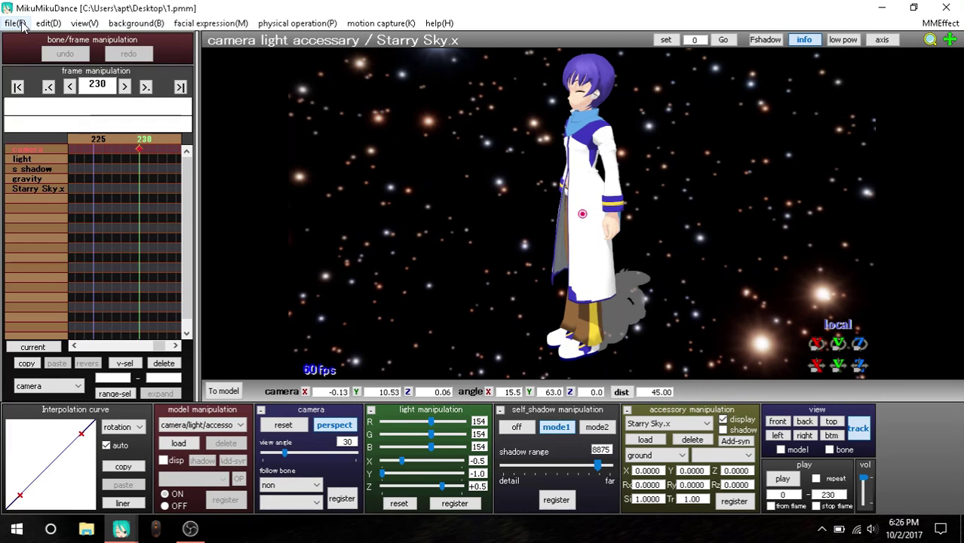
pyautogui.click(15, 22)
pyautogui.click(82, 106)
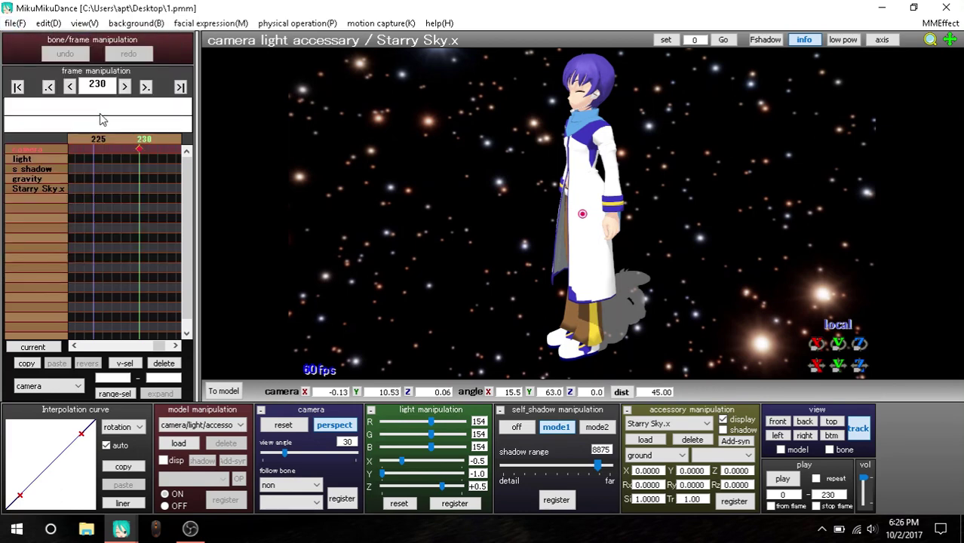
# - Name the output AVI file '1' and save it to the Desktop
pyautogui.scroll(-2, 252, 256)
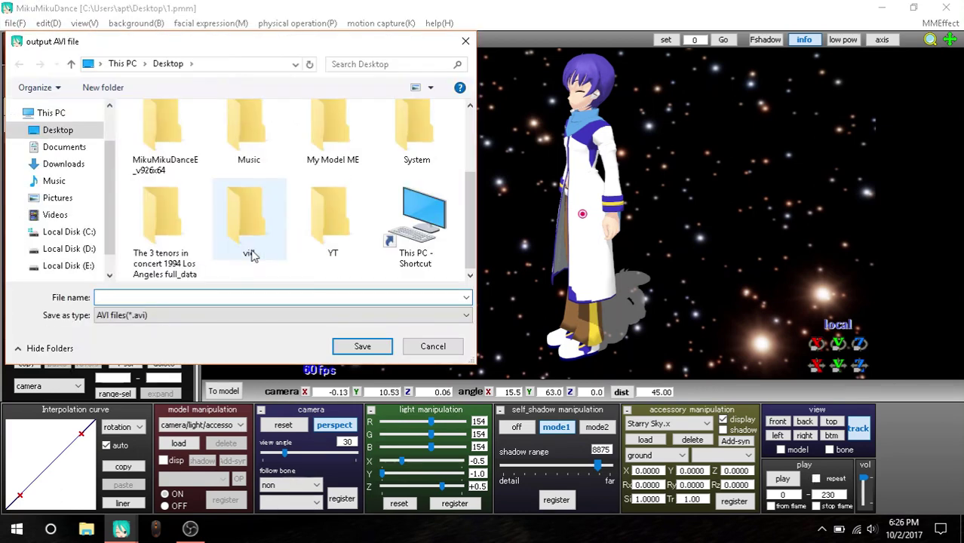
pyautogui.write('1')
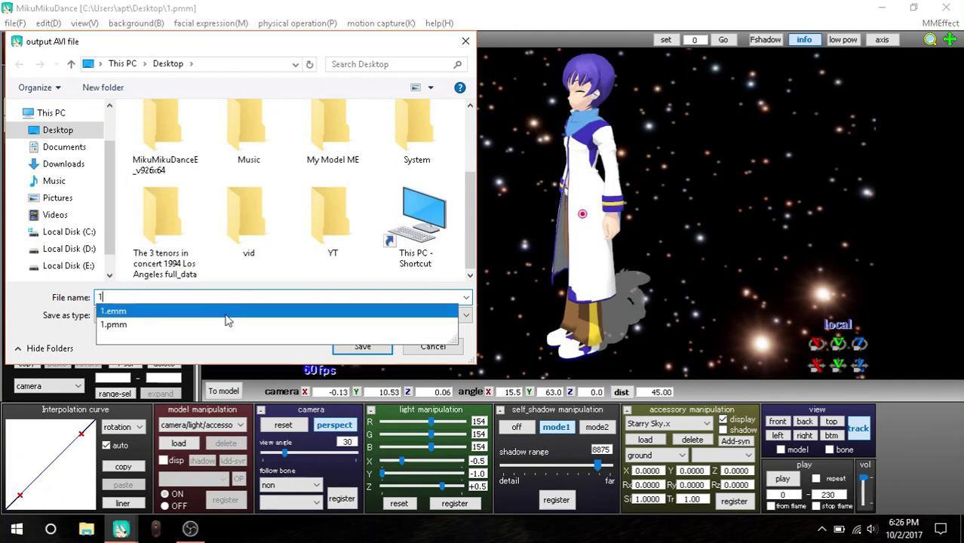
pyautogui.click(336, 348)
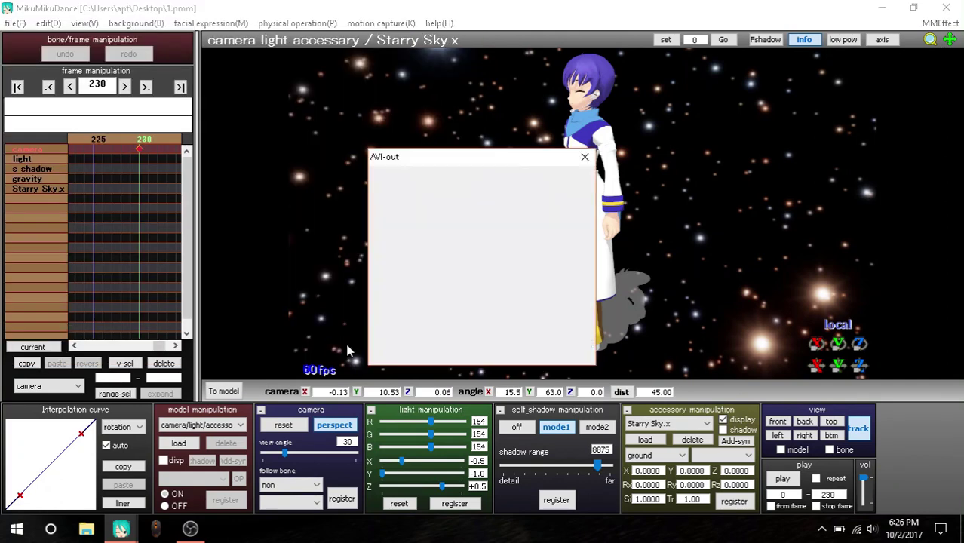
# - Record frames 0–230 using the ffdshow video encoder as compressor
pyautogui.click(460, 303)
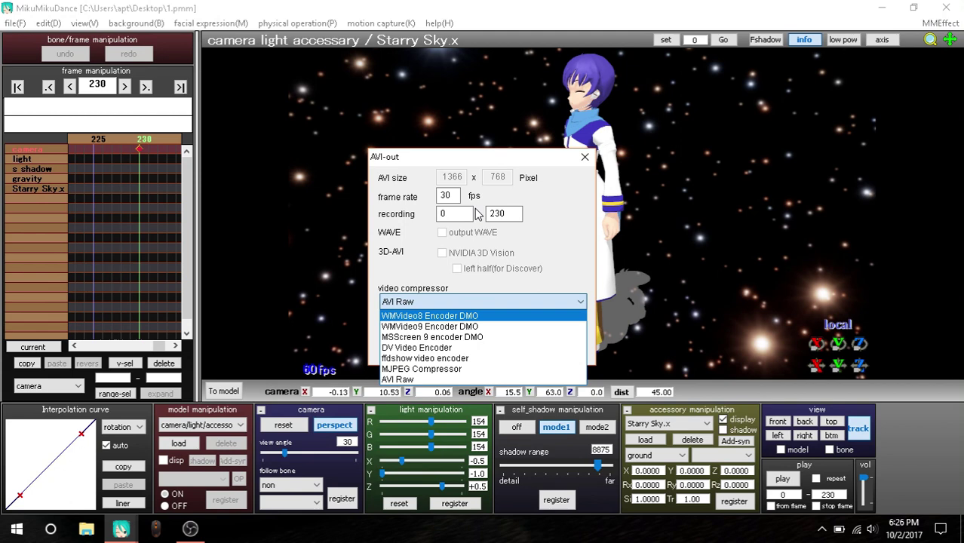
pyautogui.click(442, 213)
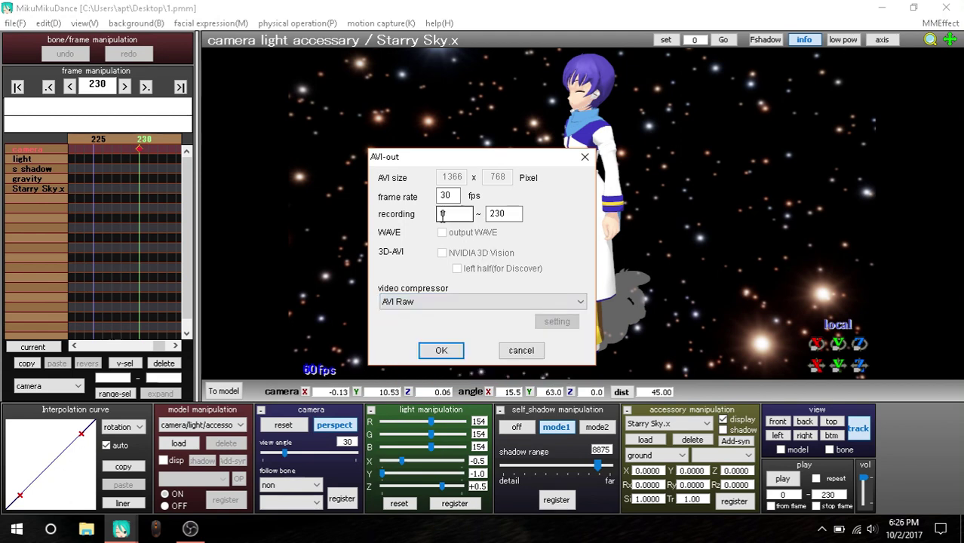
pyautogui.click(503, 213)
pyautogui.doubleClick(455, 215)
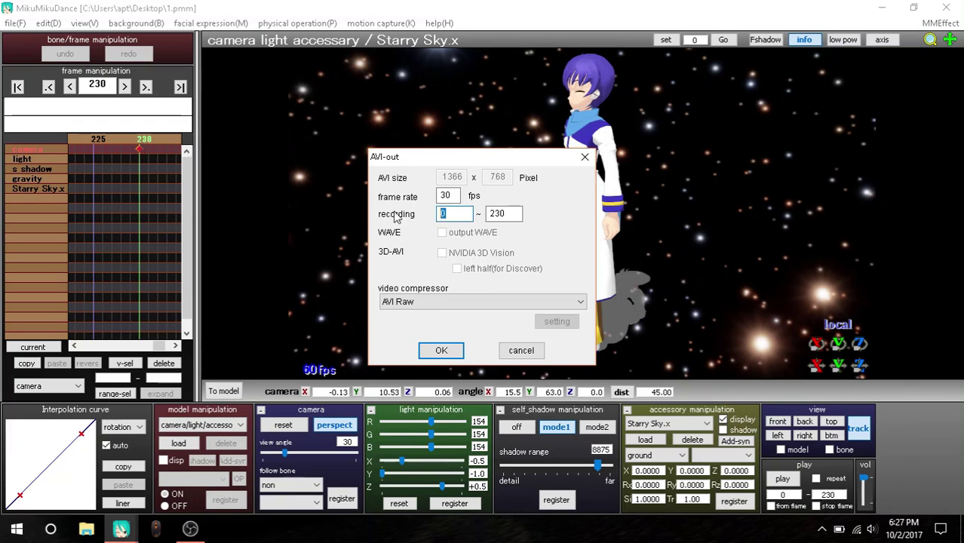
pyautogui.click(516, 216)
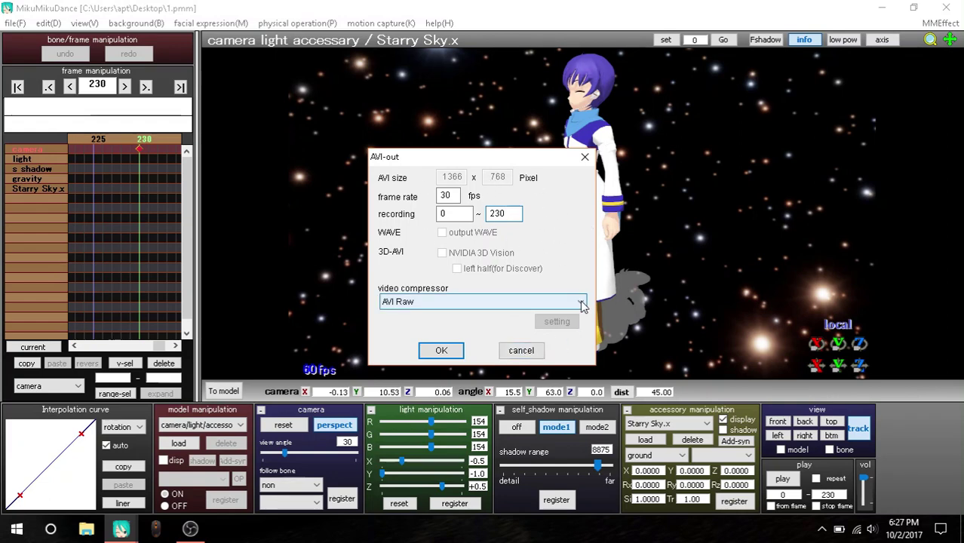
pyautogui.click(581, 301)
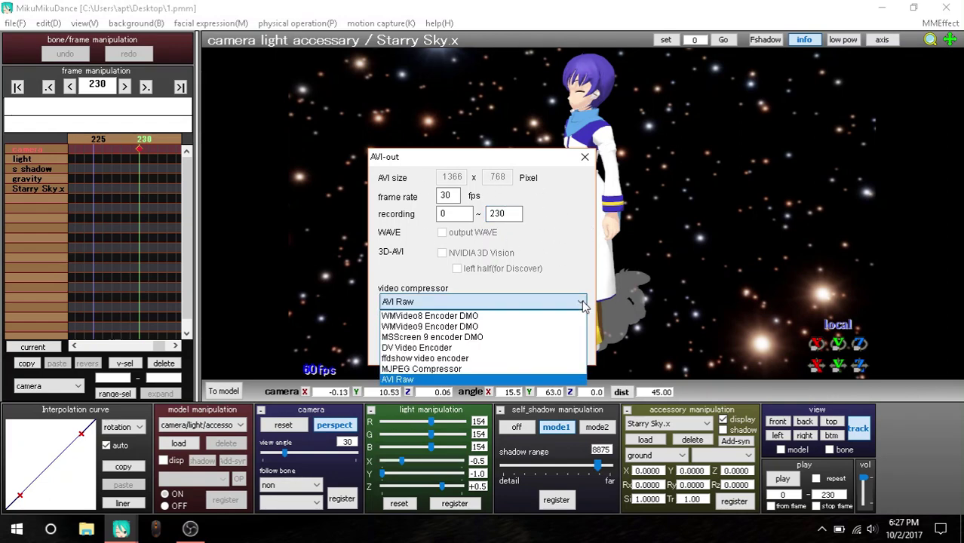
pyautogui.click(474, 356)
pyautogui.click(439, 349)
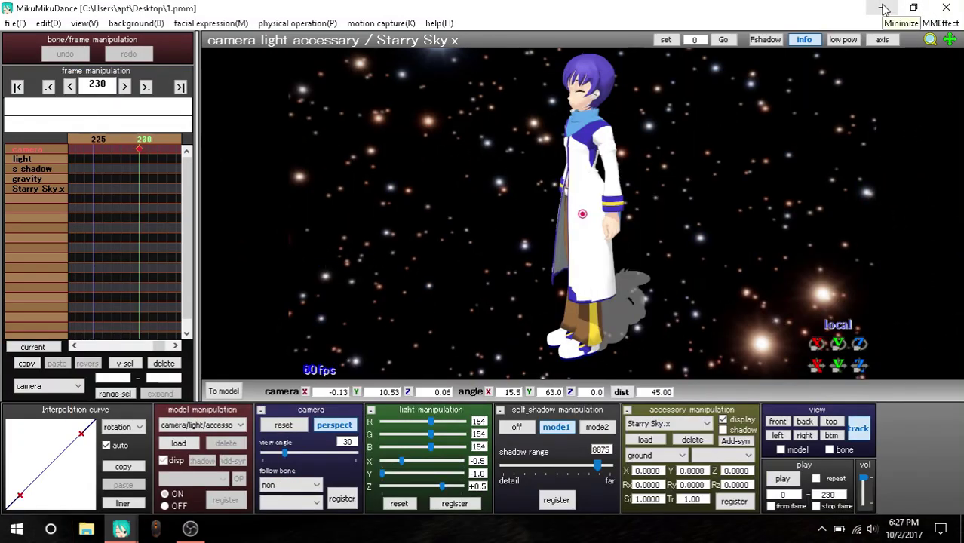
# - Play the rendered 1.avi from the desktop in Windows Media Player, then close it
pyautogui.click(884, 9)
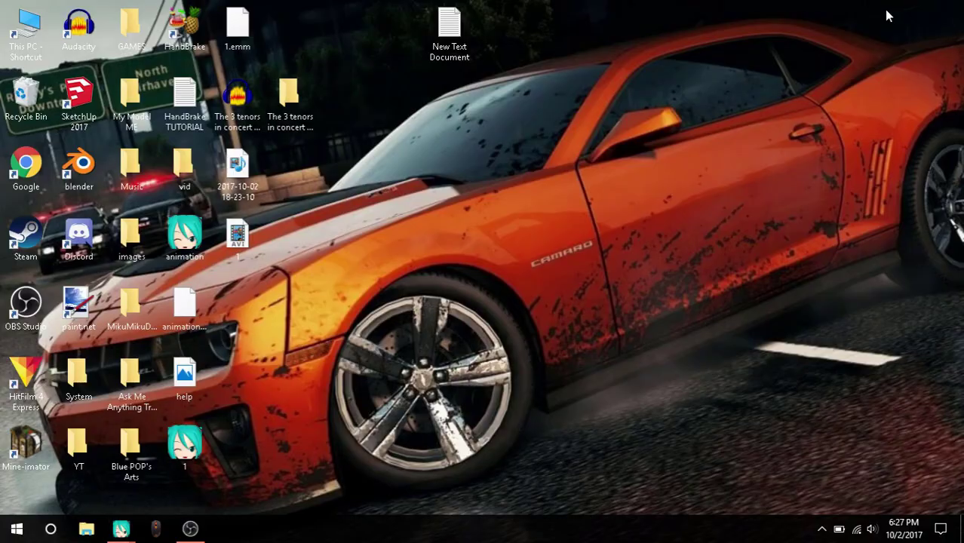
pyautogui.doubleClick(254, 241)
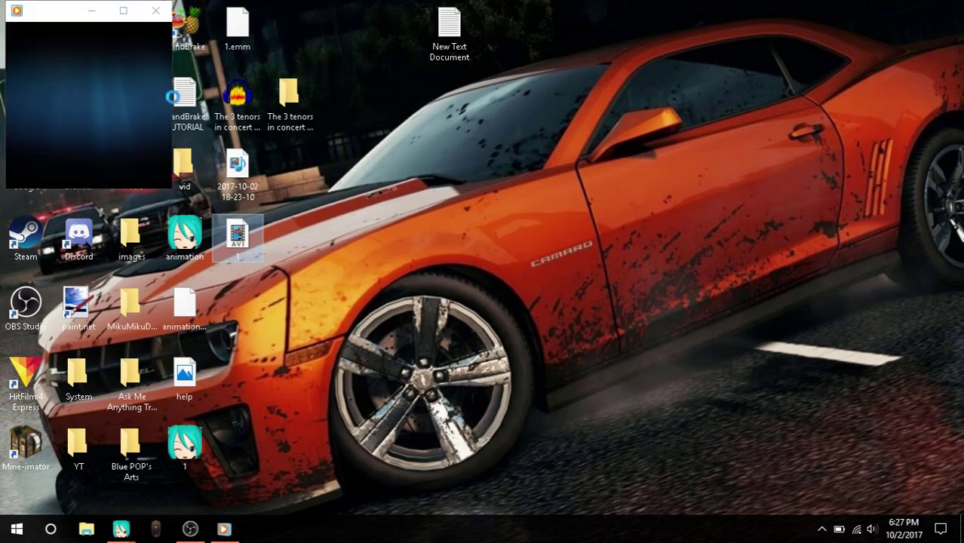
pyautogui.moveTo(483, 302)
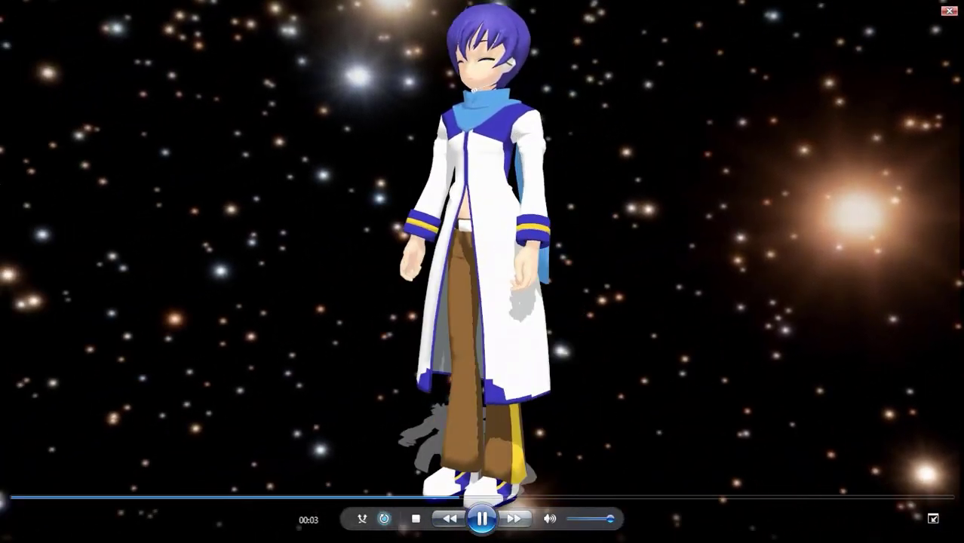
pyautogui.click(951, 11)
pyautogui.moveTo(121, 529)
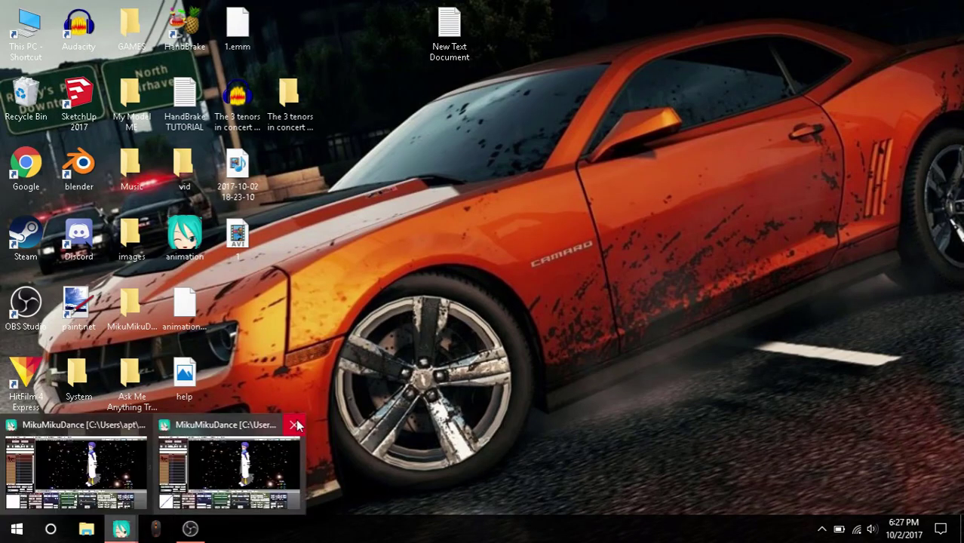
# - Close the duplicate MikuMikuDance window and save a new AVI render as file 2
pyautogui.click(294, 424)
pyautogui.click(195, 443)
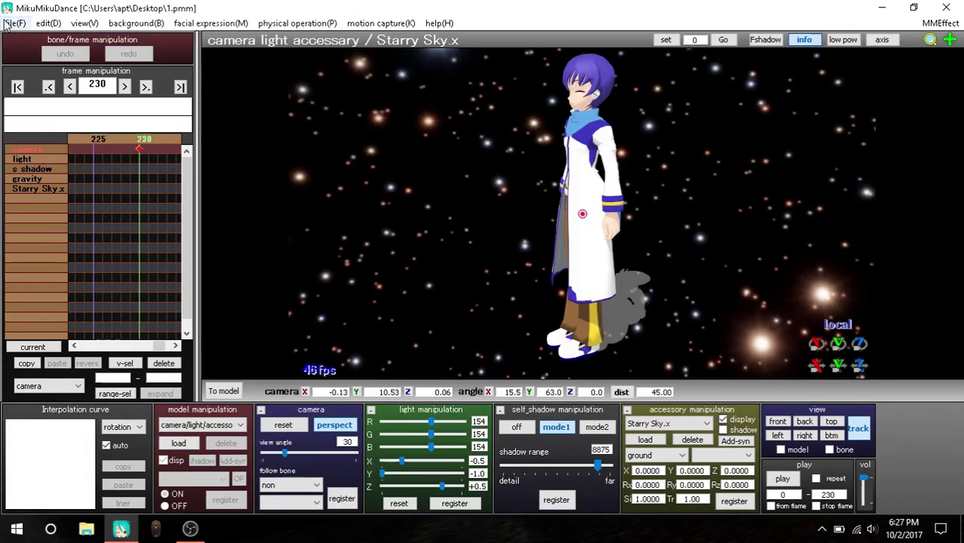
pyautogui.click(15, 22)
pyautogui.click(111, 116)
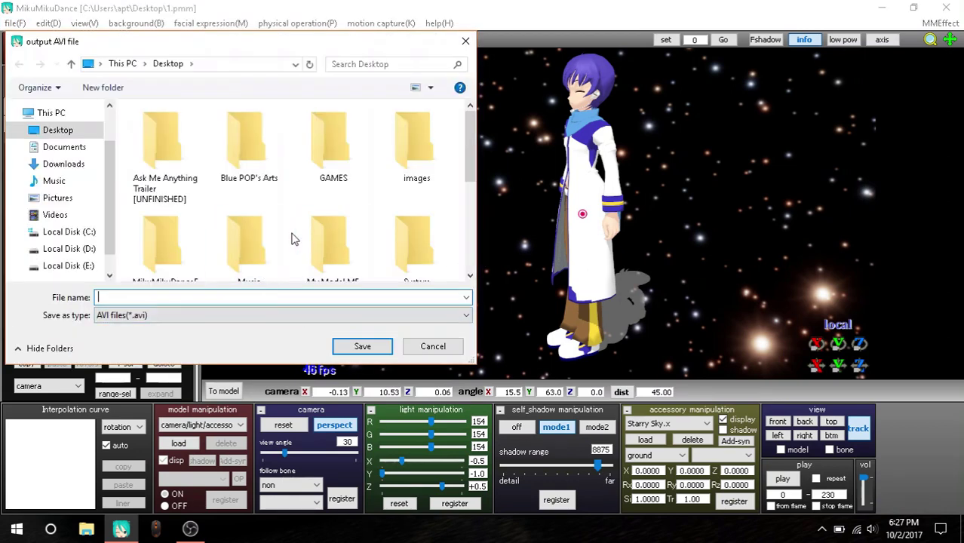
pyautogui.scroll(-5, 264, 257)
pyautogui.write('2')
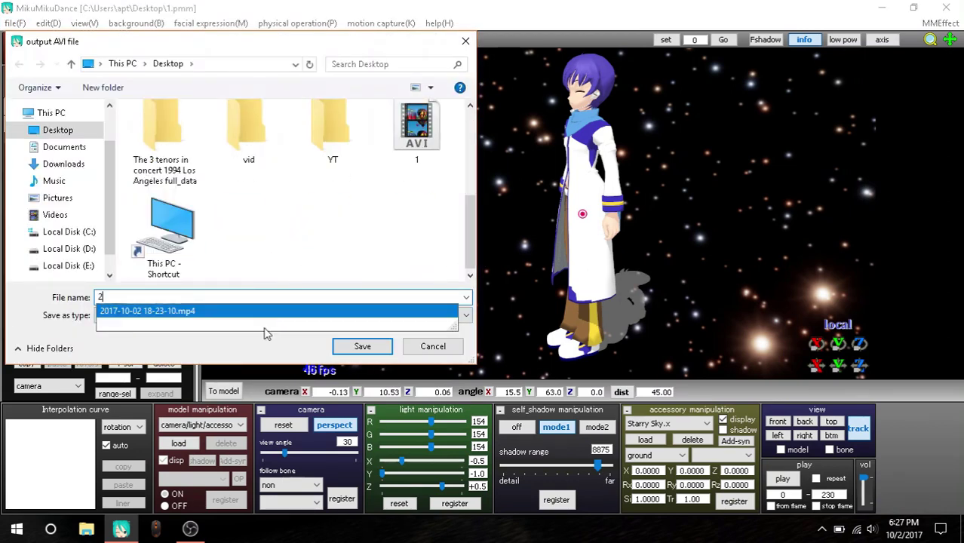
pyautogui.click(362, 346)
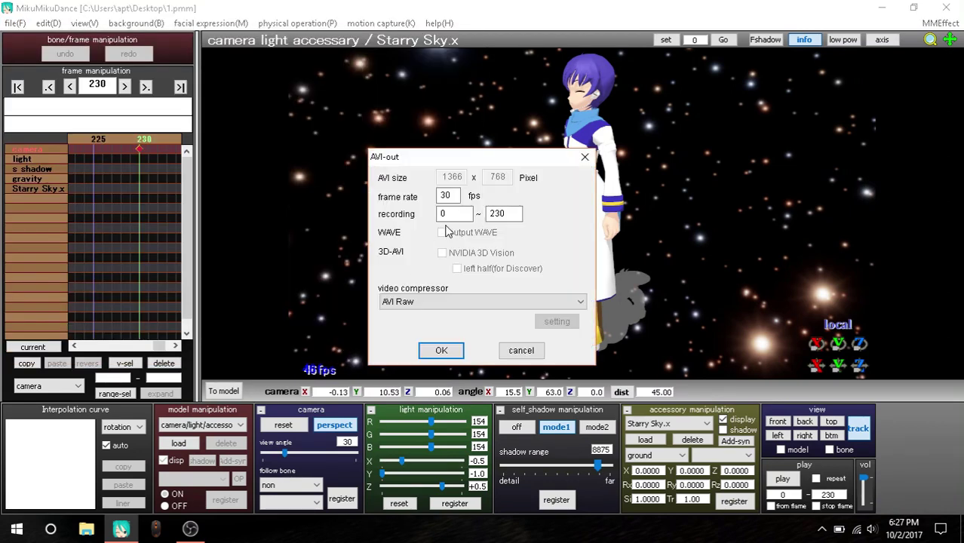
# - Choose the MJPEG Compressor and record the animation
pyautogui.click(458, 303)
pyautogui.click(419, 370)
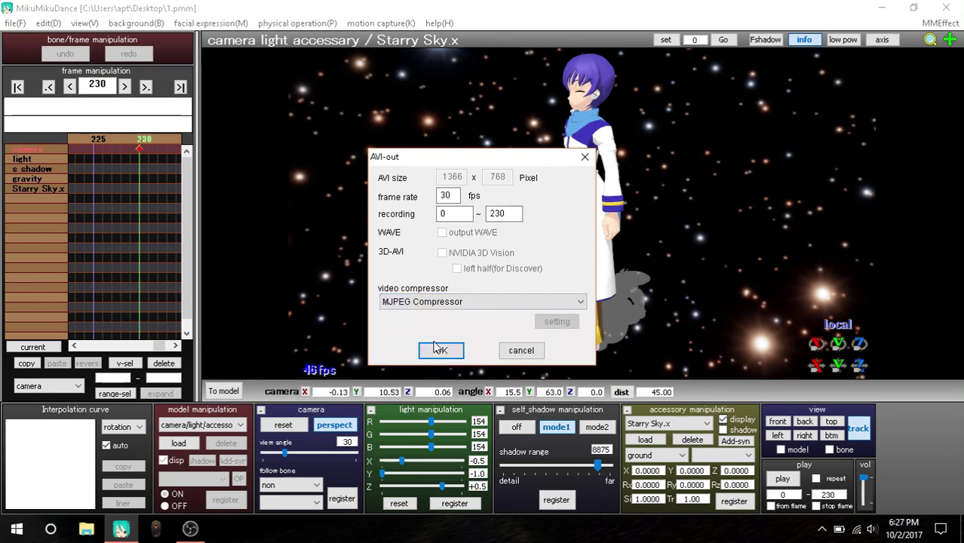
pyautogui.click(437, 350)
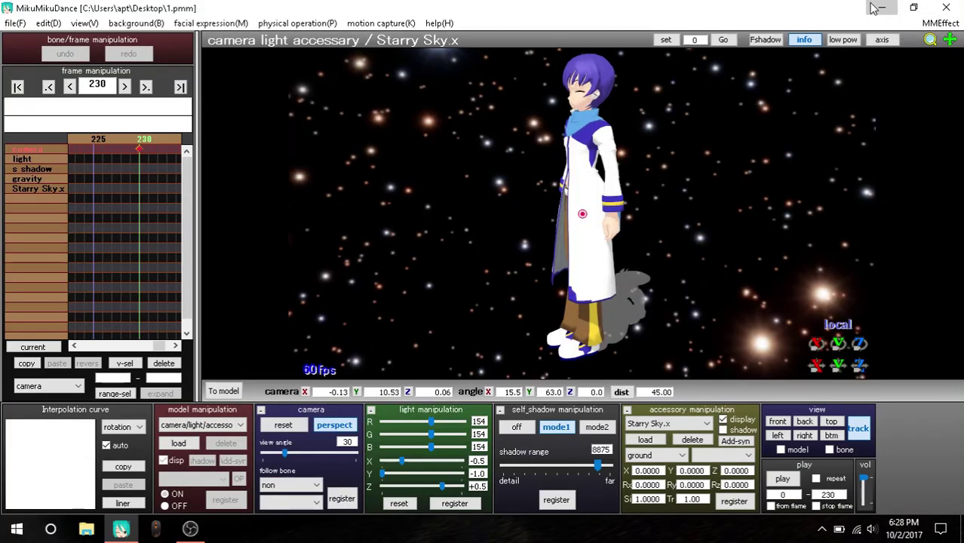
# - Open Properties for 2.avi and 1.avi and place them side by side
pyautogui.click(883, 7)
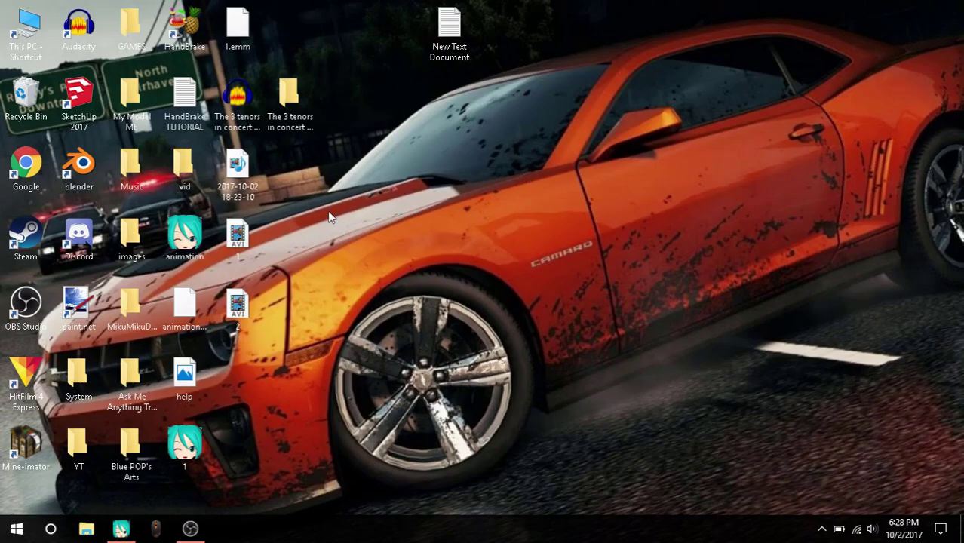
pyautogui.rightClick(244, 312)
pyautogui.click(311, 299)
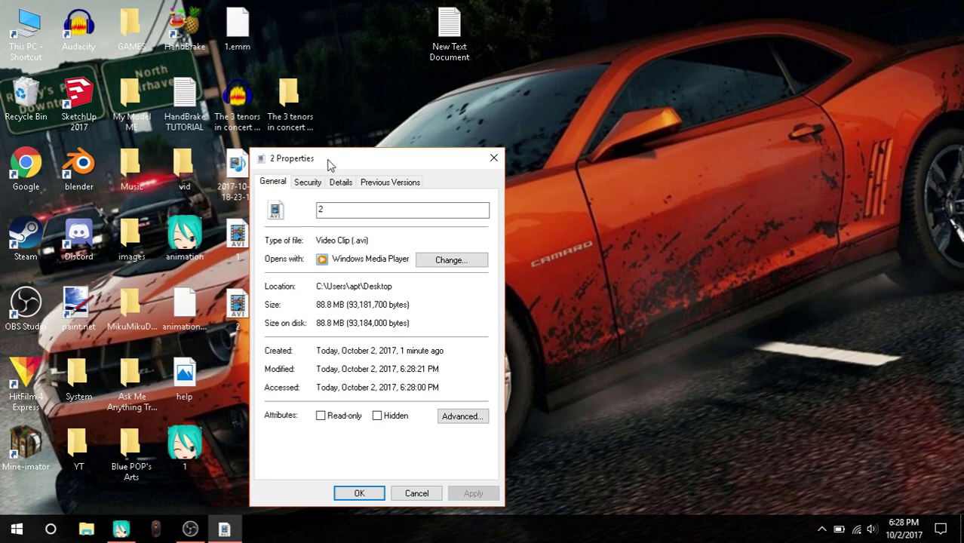
pyautogui.moveTo(328, 164); pyautogui.dragTo(730, 87)
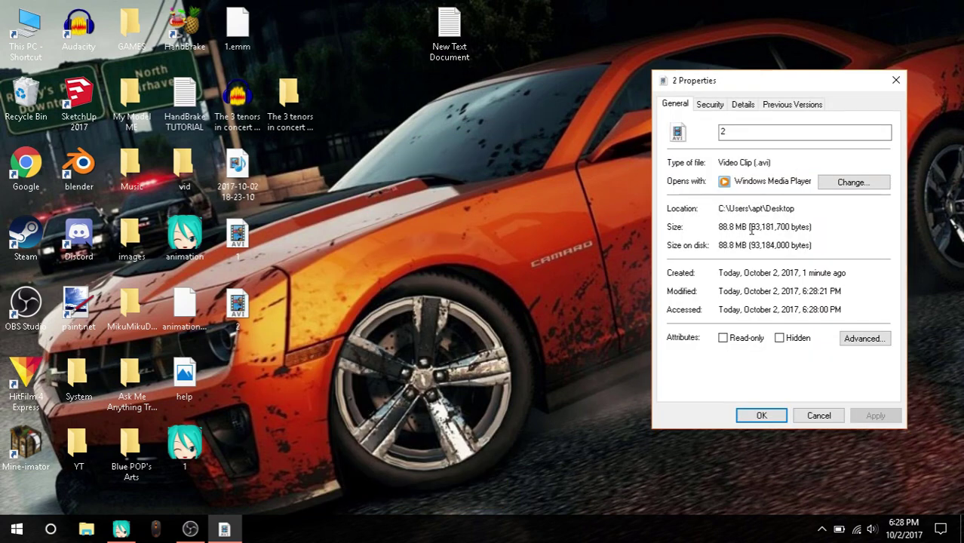
pyautogui.rightClick(236, 242)
pyautogui.click(323, 500)
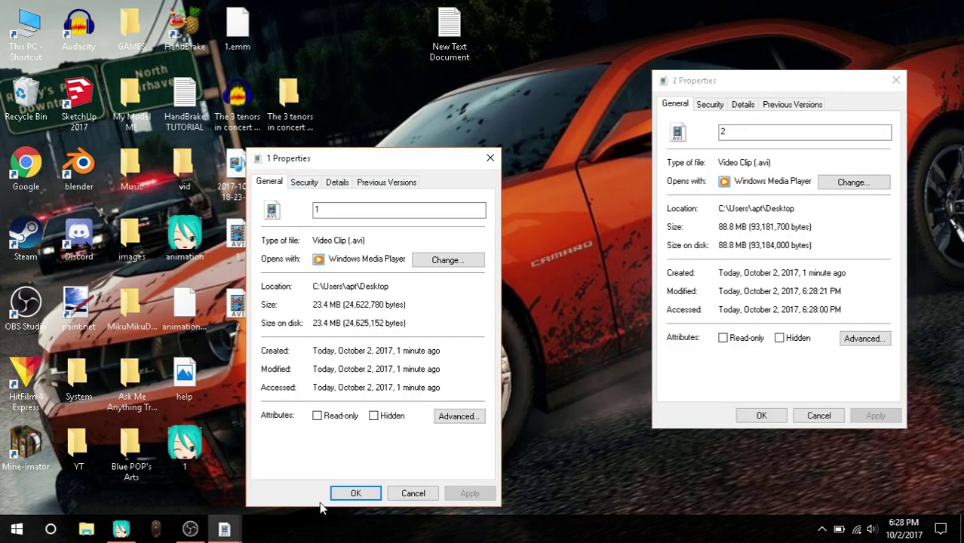
pyautogui.moveTo(349, 158)
pyautogui.mouseDown()
pyautogui.moveTo(526, 81)
pyautogui.moveTo(490, 82)
pyautogui.mouseUp()
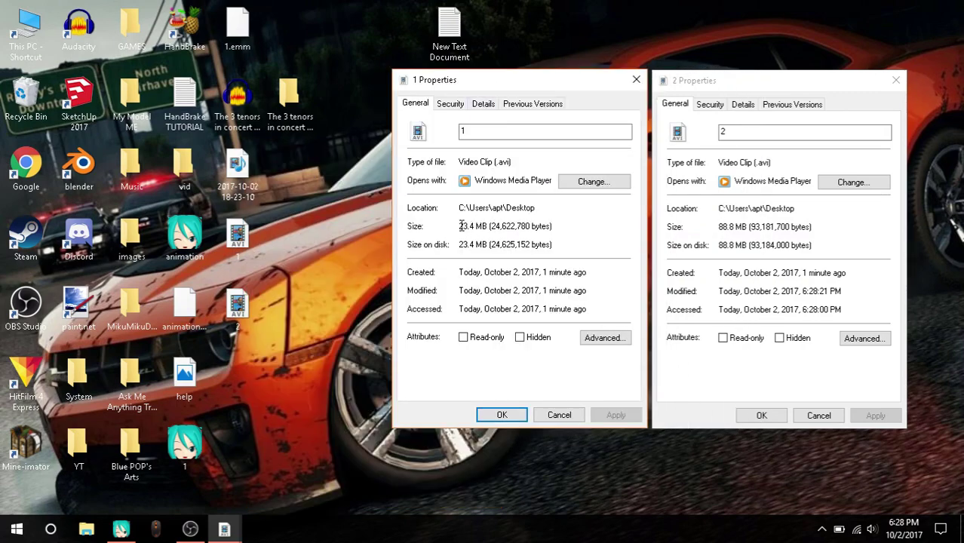
# - Compare sizes, 1.avi 23.4 MB versus 2.avi 88.8 MB, then close both dialogs
pyautogui.moveTo(747, 228); pyautogui.dragTo(673, 228)
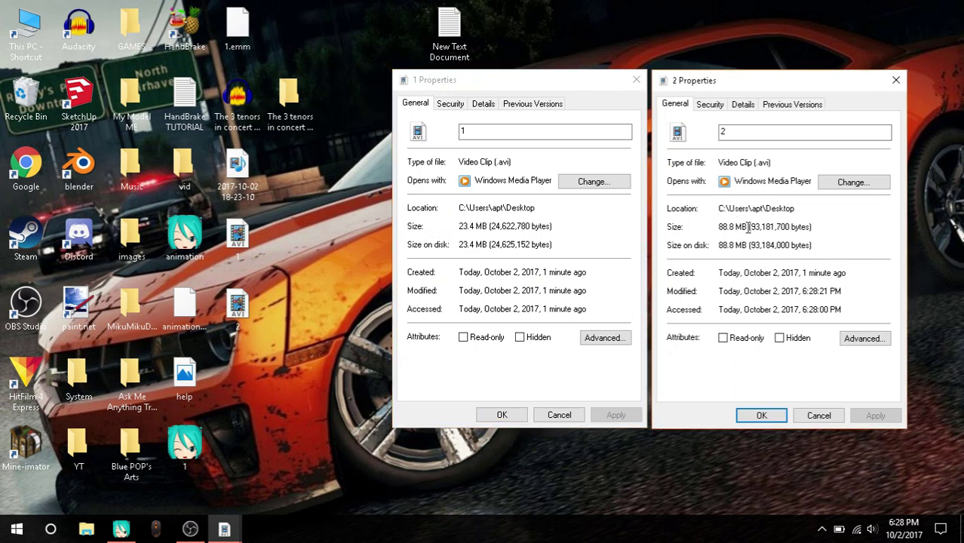
pyautogui.moveTo(460, 226); pyautogui.dragTo(531, 226)
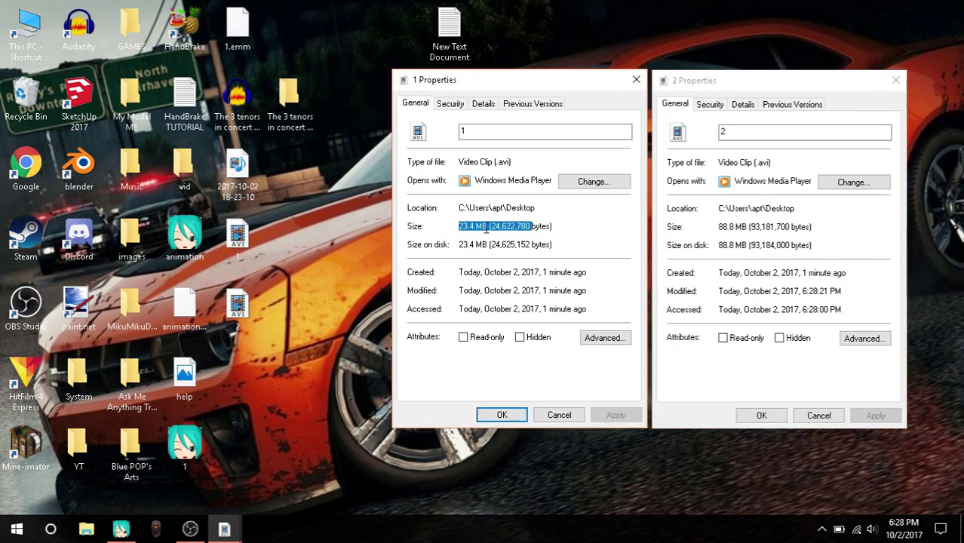
pyautogui.click(511, 230)
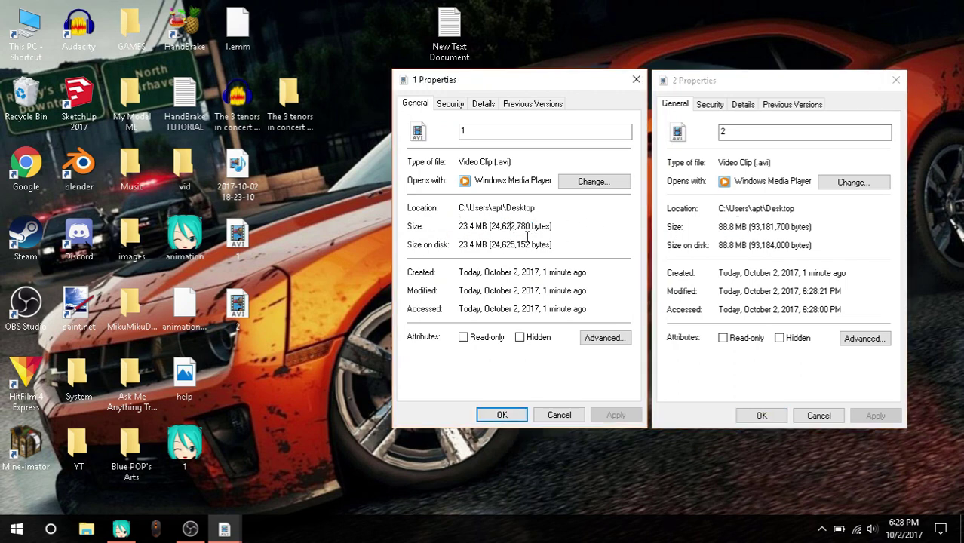
pyautogui.click(488, 416)
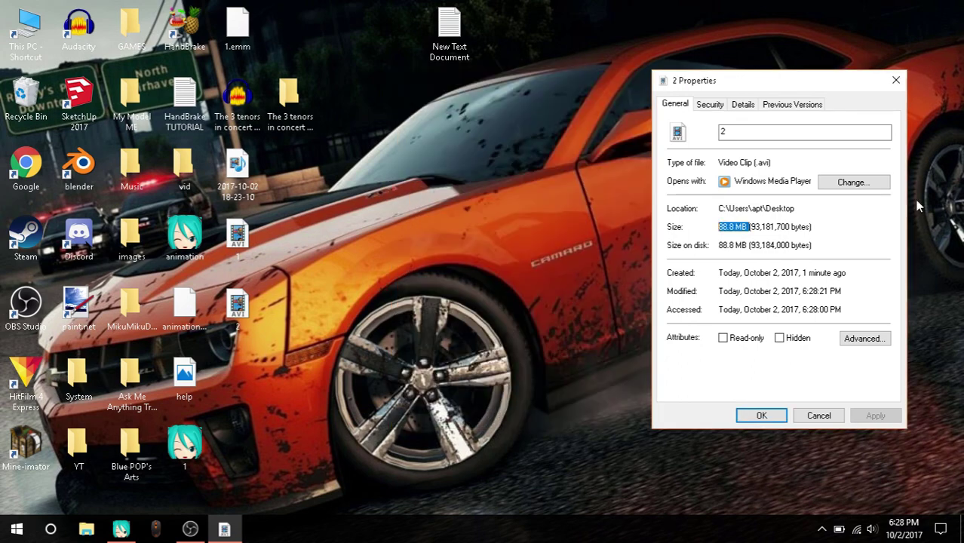
pyautogui.click(758, 412)
# - Play 2.avi full screen, close it, then view 1.avi full screen
pyautogui.doubleClick(240, 306)
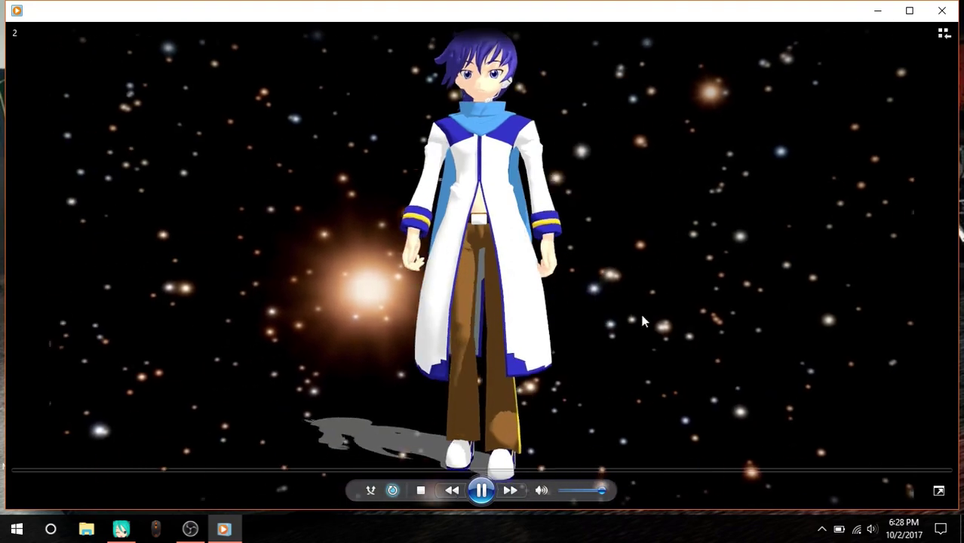
pyautogui.doubleClick(642, 322)
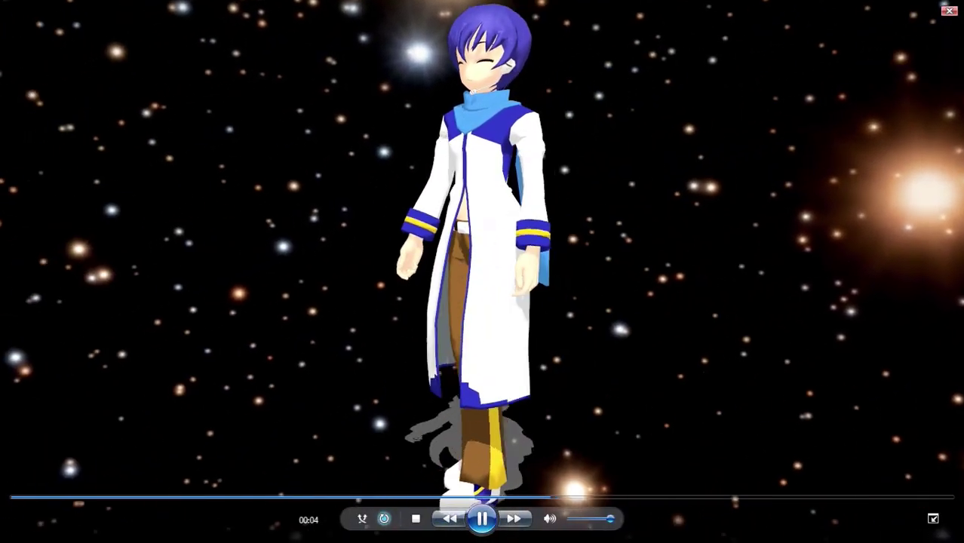
pyautogui.click(948, 13)
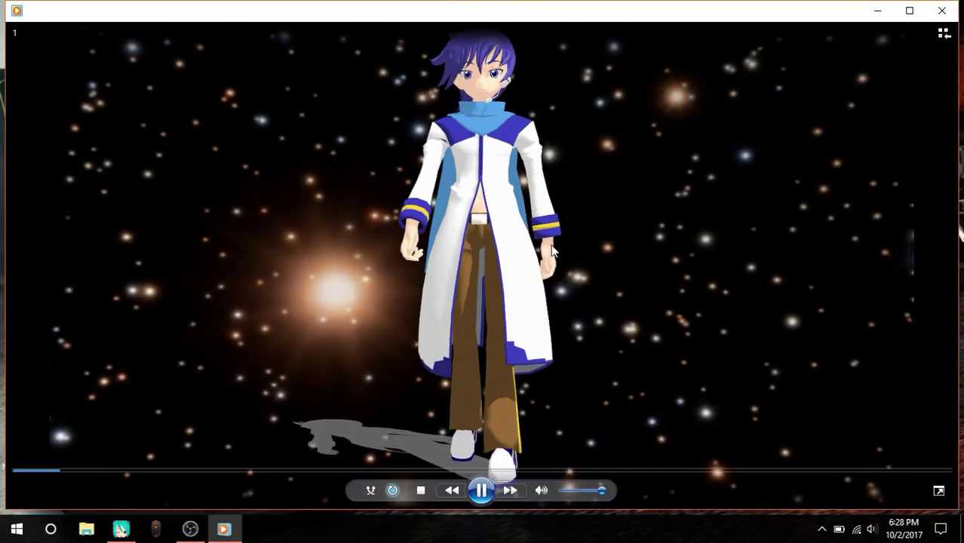
pyautogui.doubleClick(545, 255)
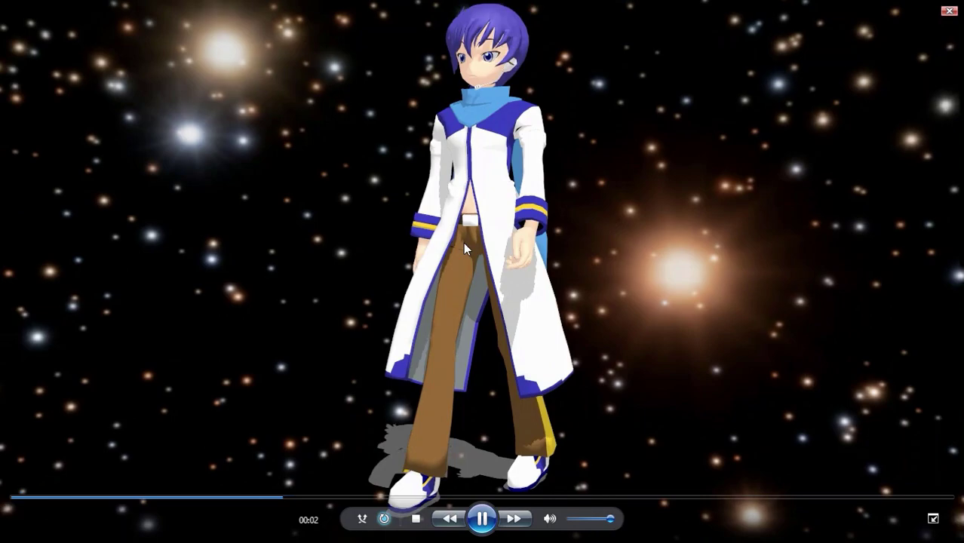